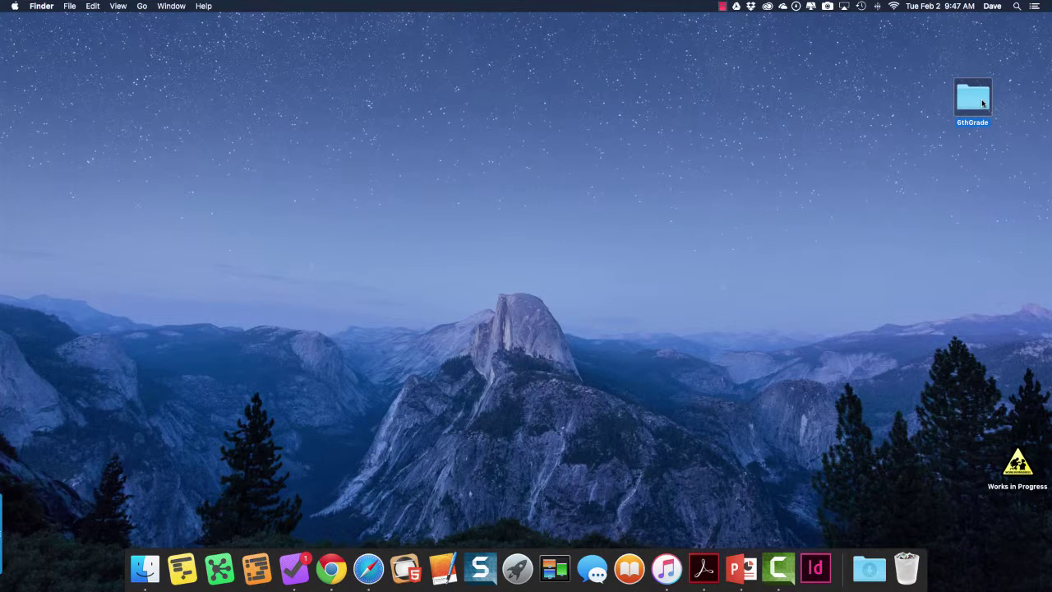
- Open the 6thGrade folder on the desktop and enlarge its window to browse the chapter and book files
{"action": "double_click", "coordinate": [982, 102]}
{"action": "scroll", "coordinate": [670, 304], "scroll_direction": "down", "scroll_amount": 3}
{"action": "scroll", "coordinate": [670, 304], "scroll_direction": "down", "scroll_amount": 10}
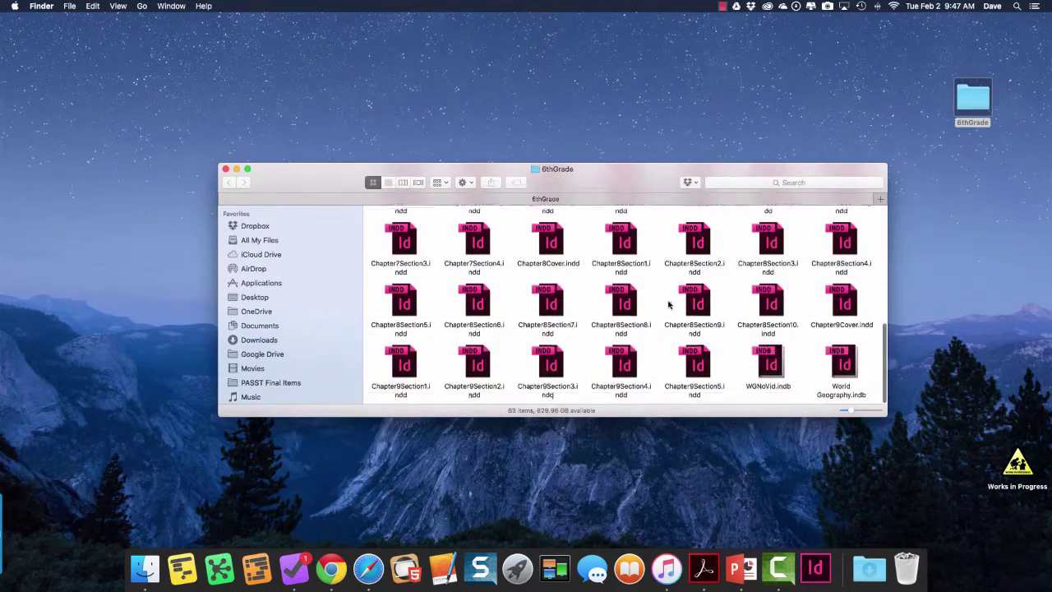
{"action": "left_click_drag", "start_coordinate": [669, 164], "coordinate": [669, 12]}
{"action": "left_click_drag", "start_coordinate": [464, 421], "coordinate": [463, 543]}
{"action": "scroll", "coordinate": [542, 287], "scroll_direction": "up", "scroll_amount": 5}
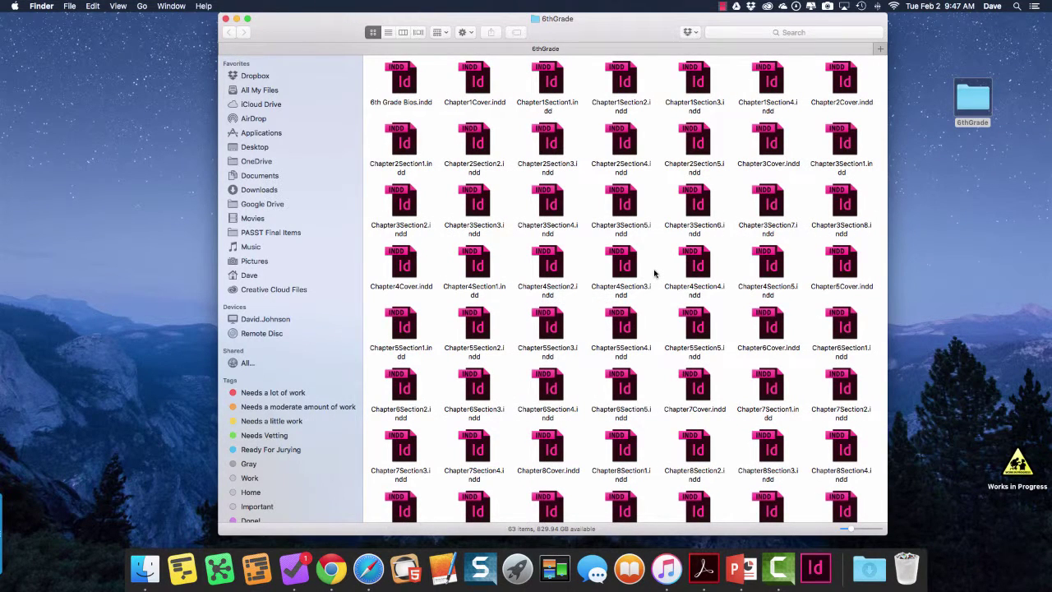
{"action": "scroll", "coordinate": [655, 273], "scroll_direction": "down", "scroll_amount": 5}
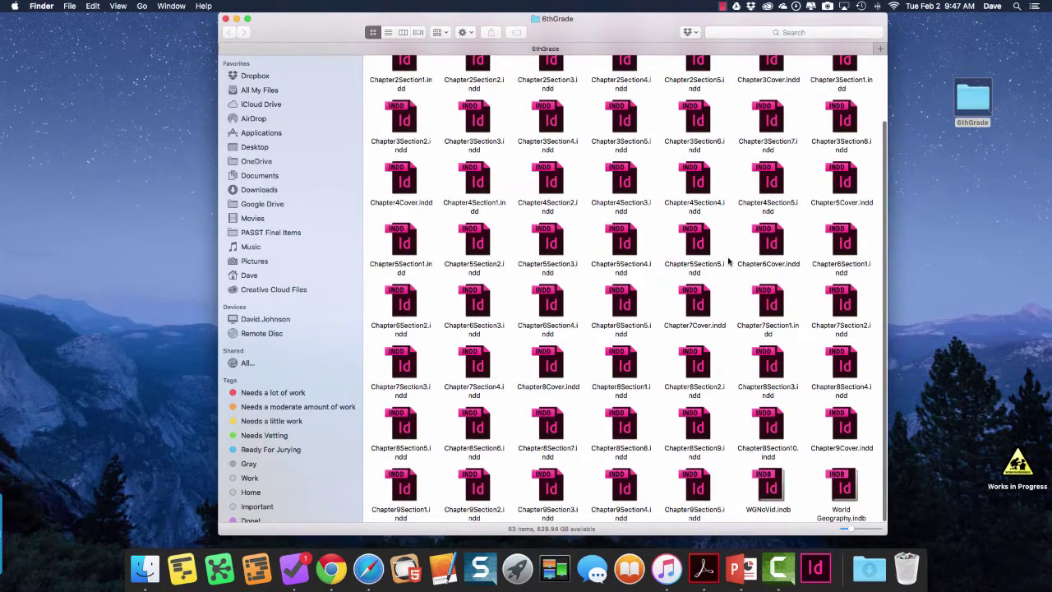
{"action": "scroll", "coordinate": [713, 315], "scroll_direction": "down", "scroll_amount": 1}
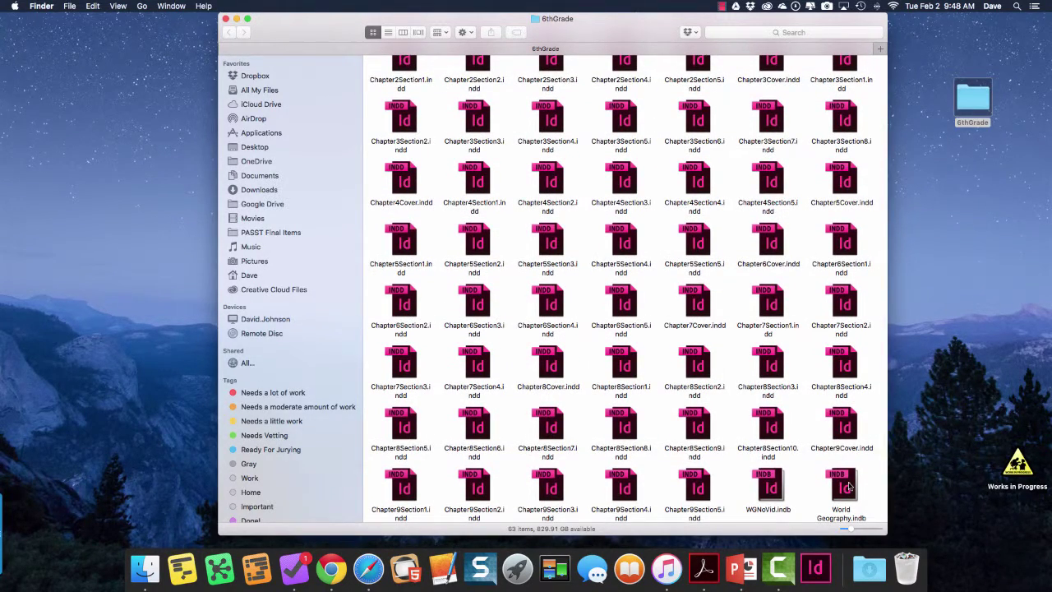
- Open the World Geography.indb book in InDesign and dock its chapter list beside the panels, stretched to nearly full screen height
{"action": "double_click", "coordinate": [843, 484]}
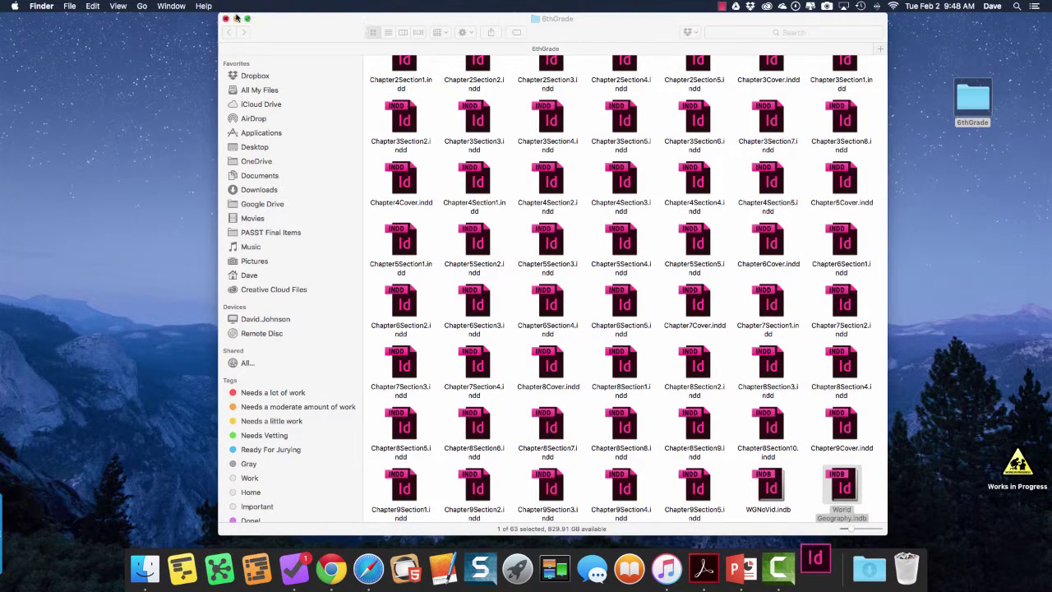
{"action": "left_click", "coordinate": [234, 18]}
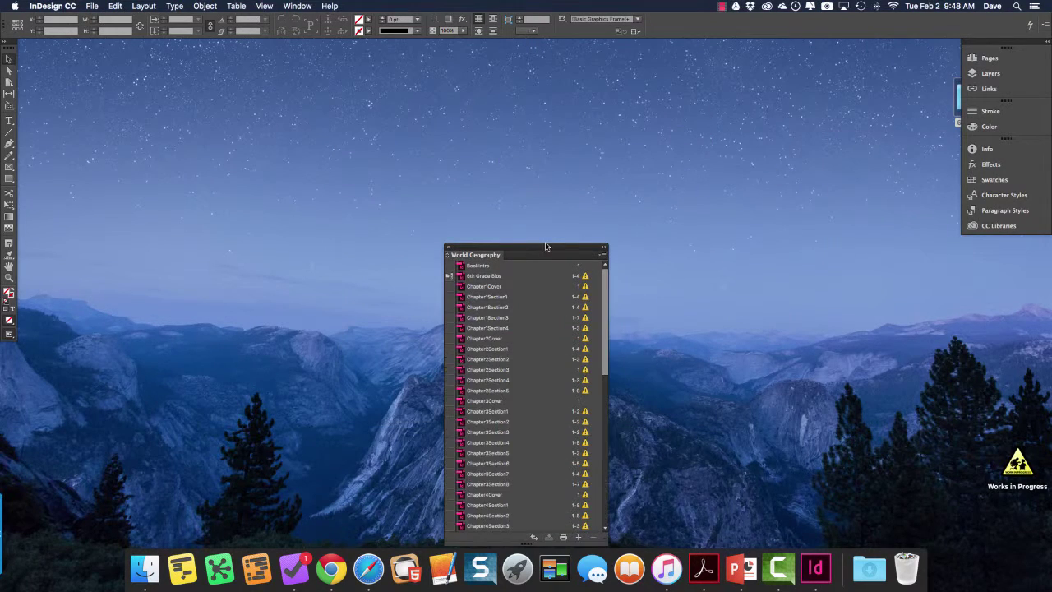
{"action": "left_click_drag", "start_coordinate": [545, 252], "coordinate": [897, 46]}
{"action": "left_click_drag", "start_coordinate": [879, 338], "coordinate": [885, 544]}
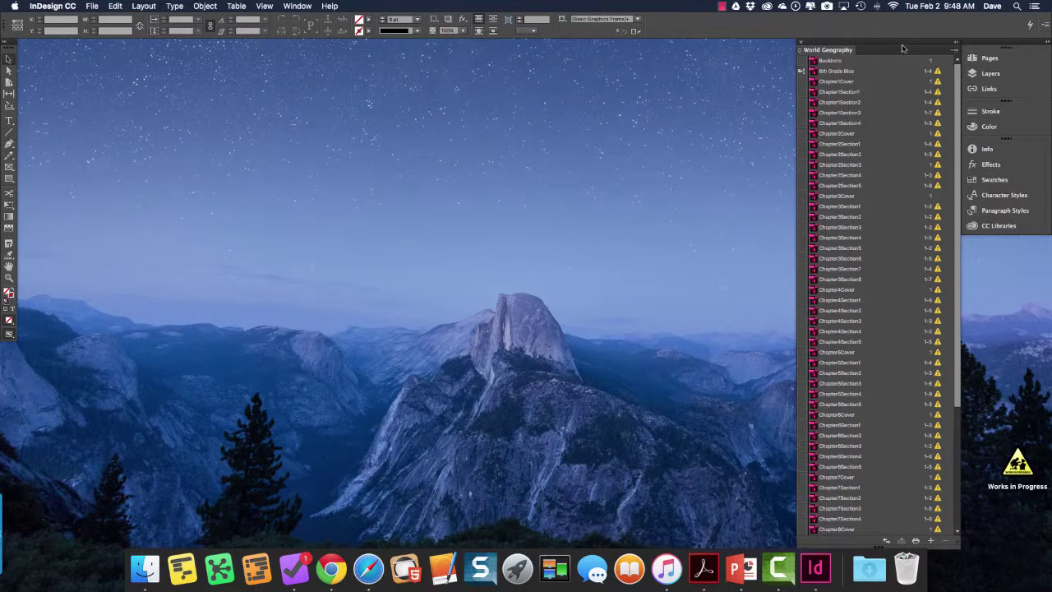
- Open Chapter1Section1 from the book and place the text cursor after "What else?" in the introductory paragraph
{"action": "left_click", "coordinate": [846, 94]}
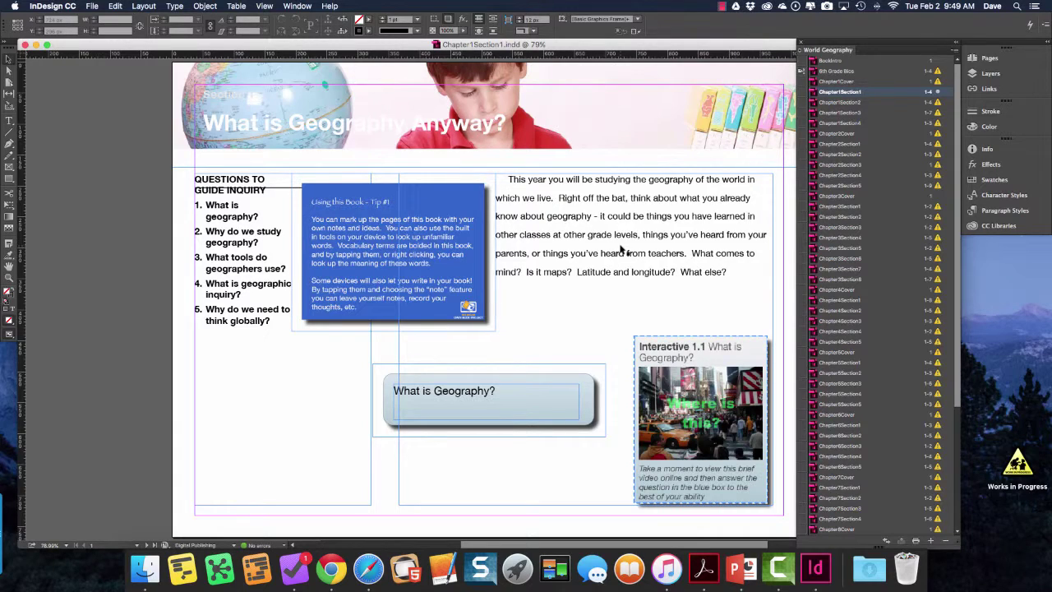
{"action": "scroll", "coordinate": [622, 248], "scroll_direction": "up", "scroll_amount": 3}
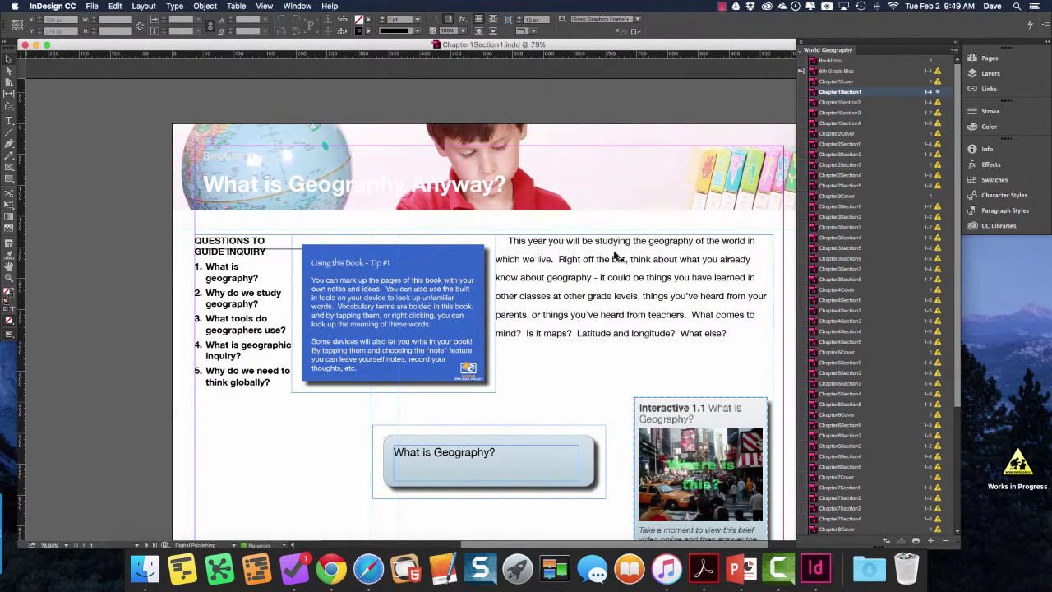
{"action": "left_click", "coordinate": [731, 337]}
{"action": "double_click", "coordinate": [731, 336]}
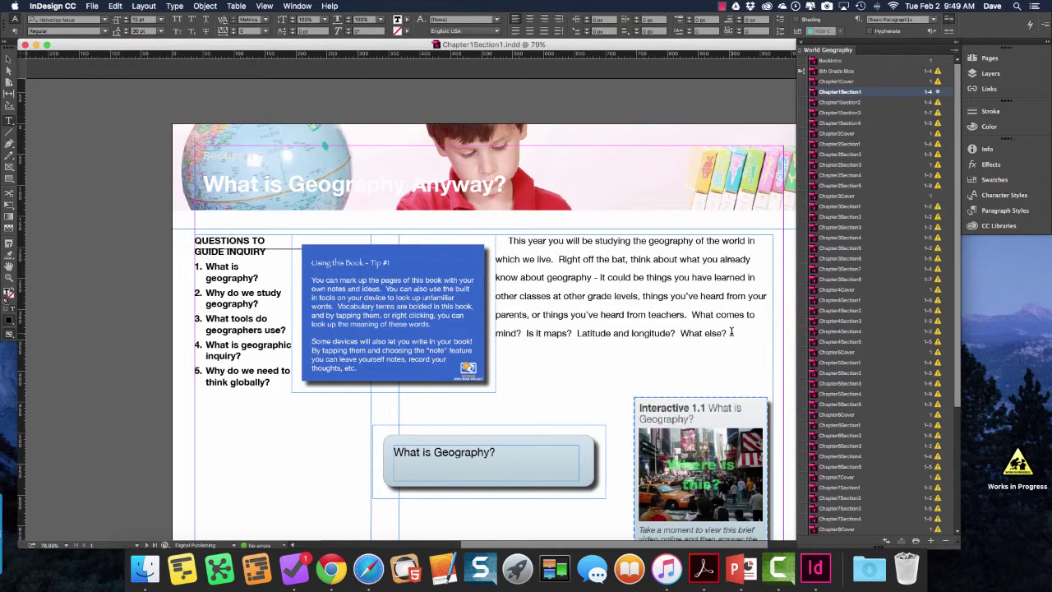
- Select the Geography globe image on page 2 with the Selection tool and try the Place command on it
{"action": "scroll", "coordinate": [731, 332], "scroll_direction": "down", "scroll_amount": 10}
{"action": "scroll", "coordinate": [702, 322], "scroll_direction": "down", "scroll_amount": 8}
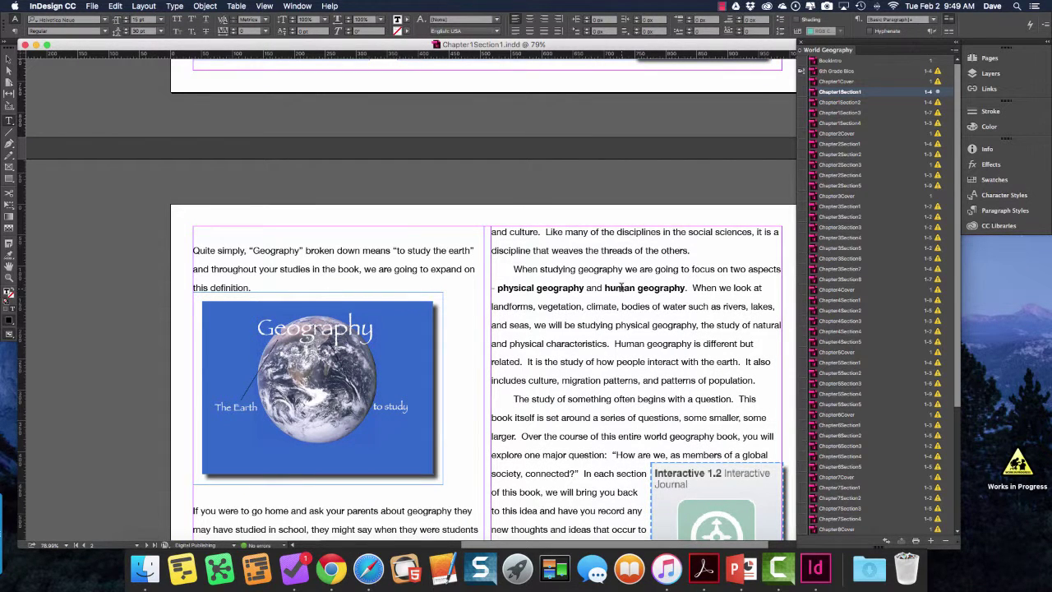
{"action": "scroll", "coordinate": [621, 287], "scroll_direction": "down", "scroll_amount": 6}
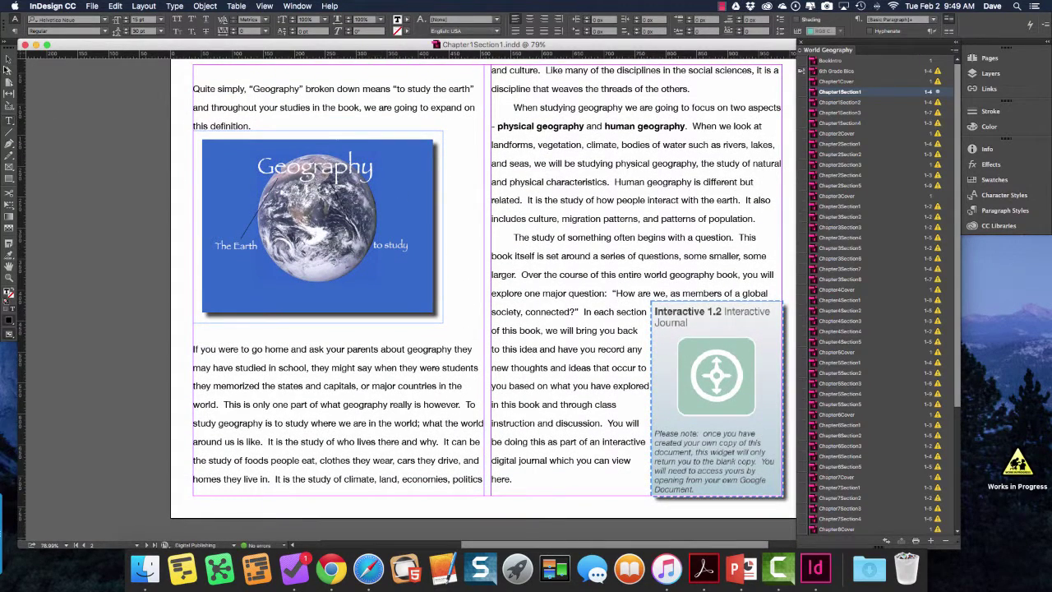
{"action": "left_click", "coordinate": [8, 58]}
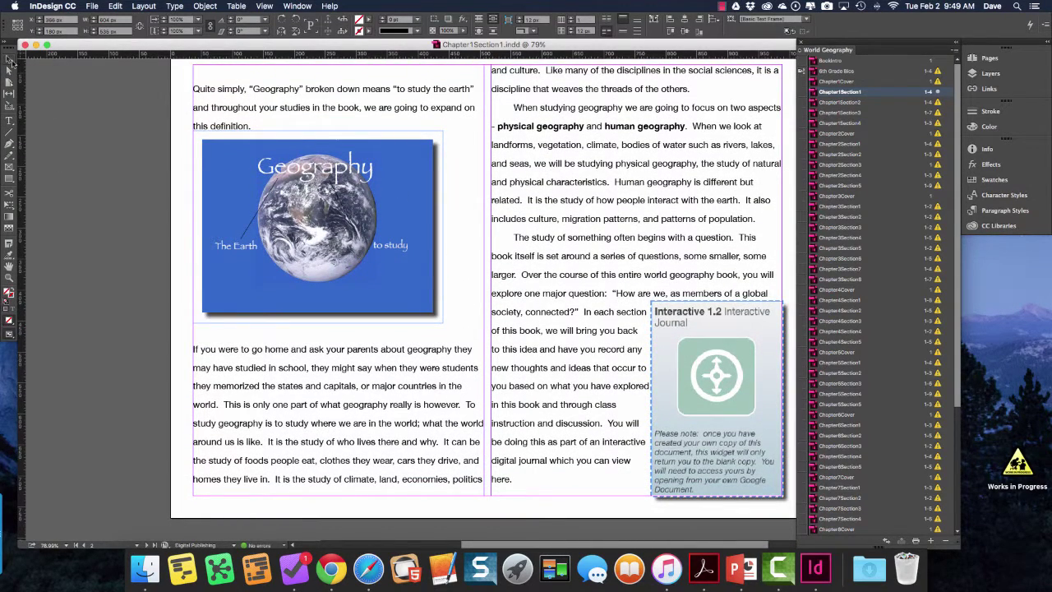
{"action": "left_click", "coordinate": [421, 204]}
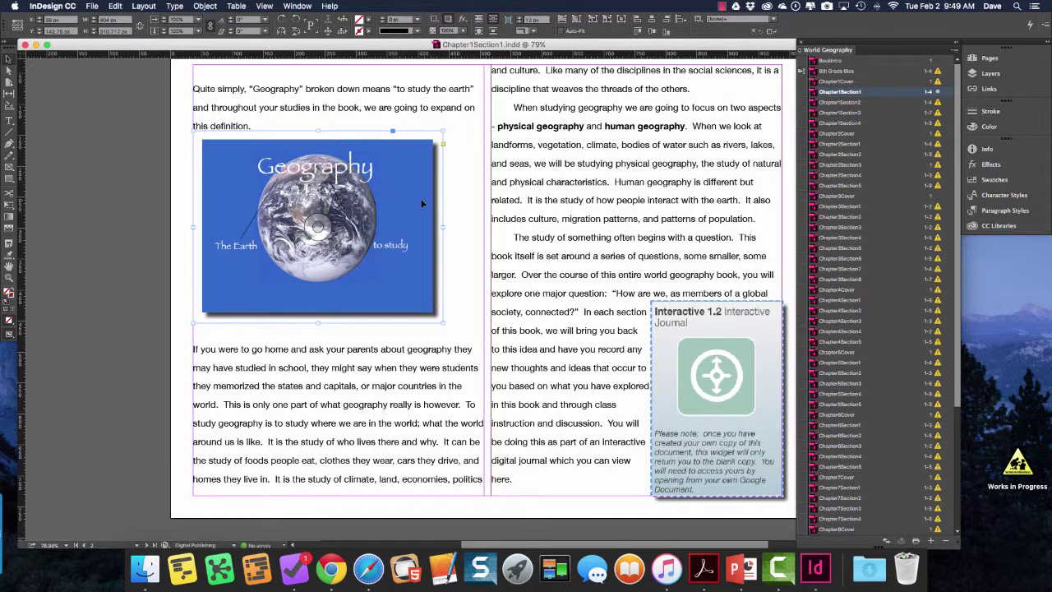
{"action": "left_click", "coordinate": [92, 6]}
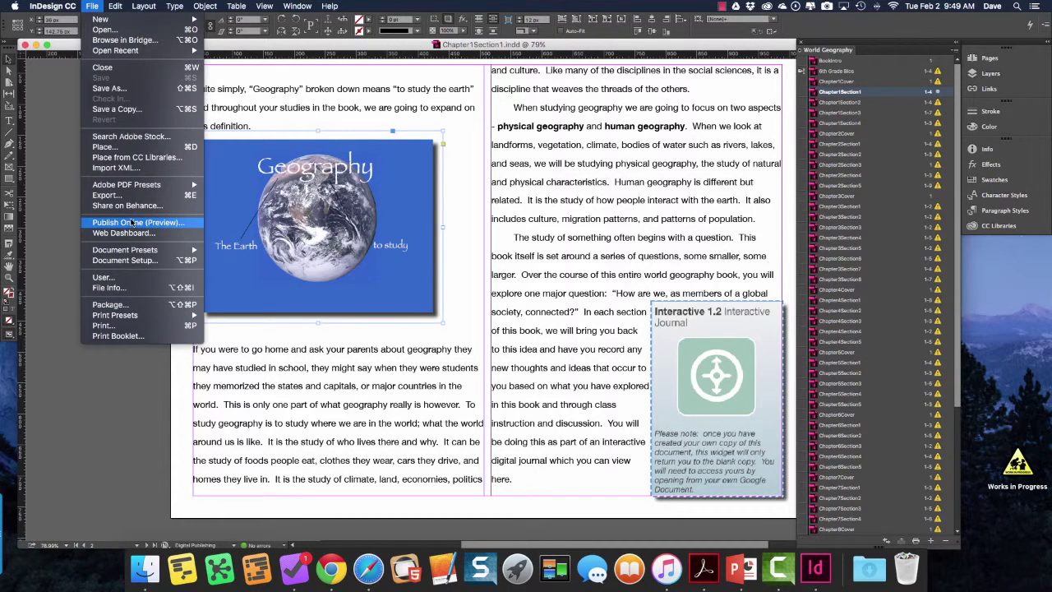
{"action": "left_click", "coordinate": [137, 150]}
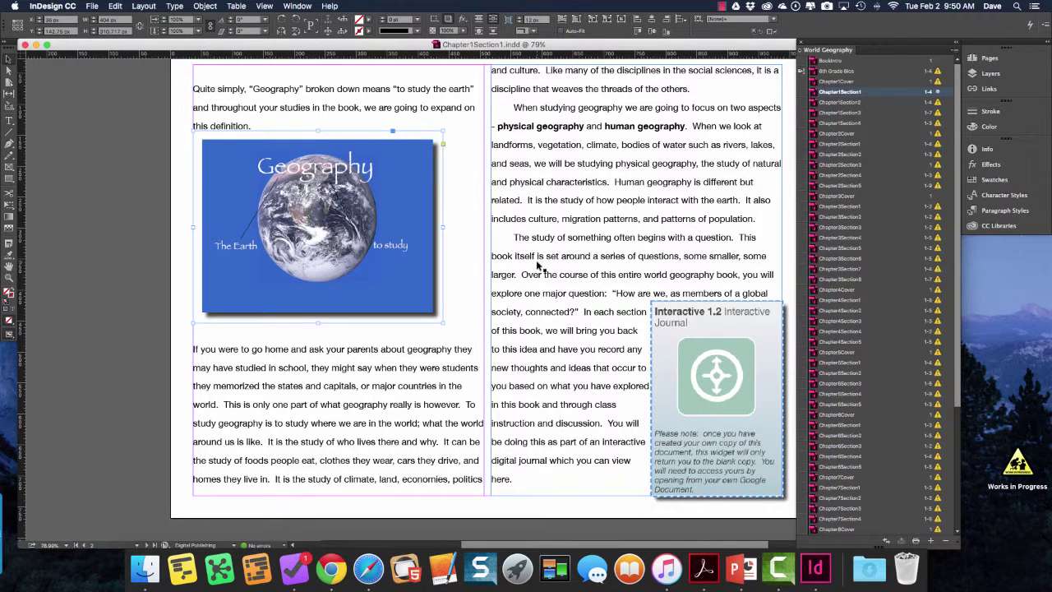
- Open the hyperlink of the Interactive 1.2 Interactive Journal widget for editing and accept its URL destination
{"action": "left_click", "coordinate": [733, 324]}
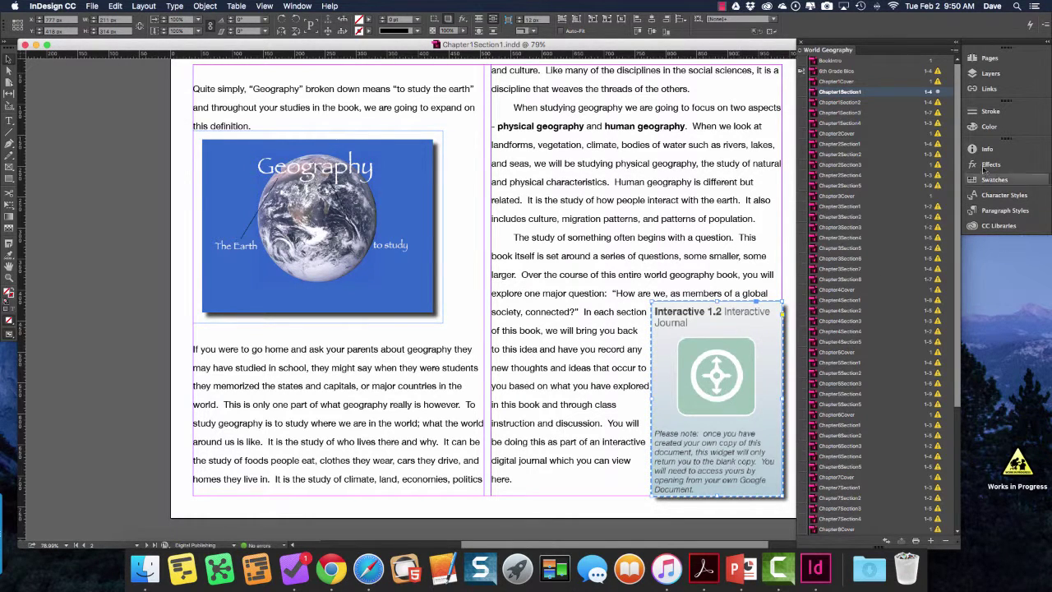
{"action": "right_click", "coordinate": [734, 330]}
{"action": "mouse_move", "coordinate": [771, 434]}
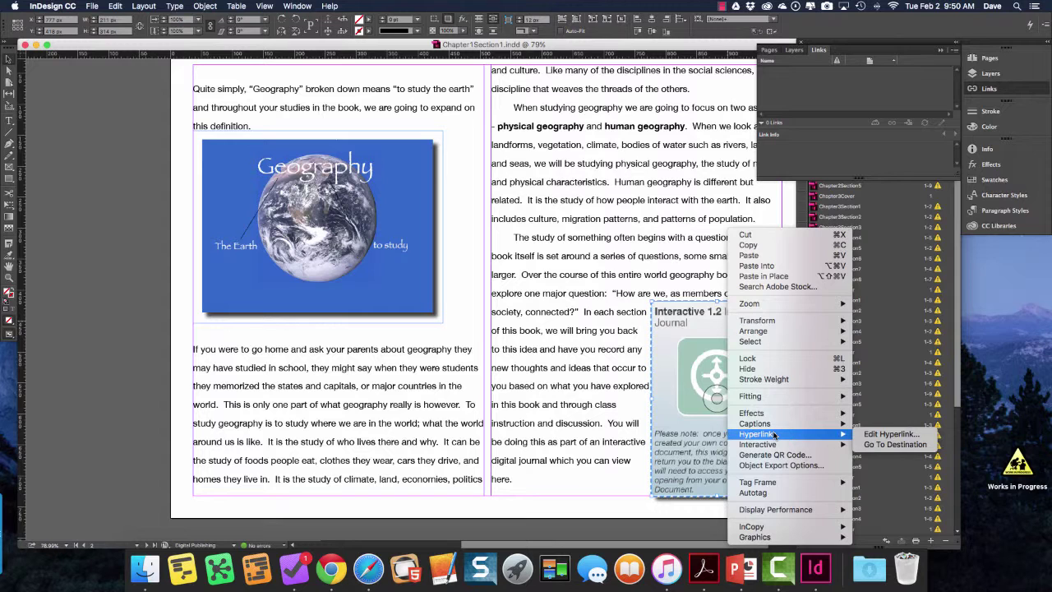
{"action": "left_click", "coordinate": [906, 436]}
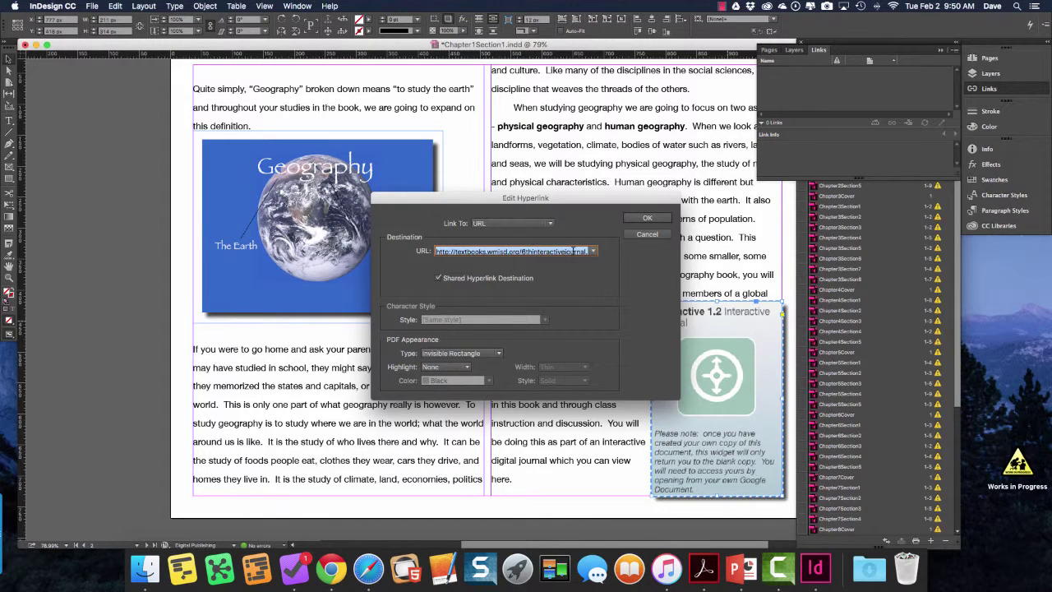
{"action": "left_click", "coordinate": [654, 219]}
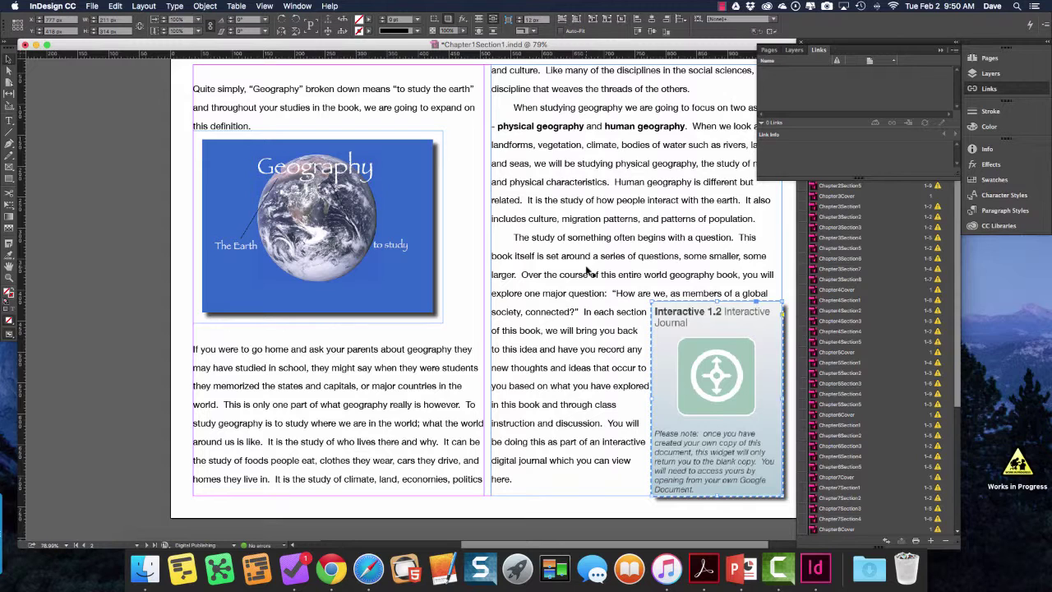
{"action": "left_click", "coordinate": [940, 50]}
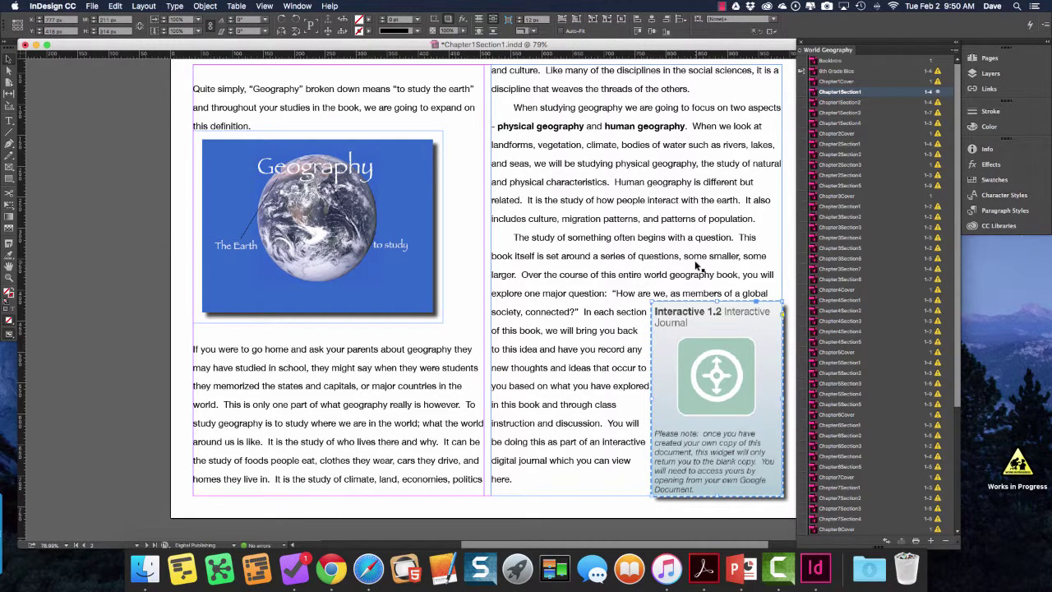
- Look over the remaining pages of Chapter1Section1, then save and close the document
{"action": "scroll", "coordinate": [696, 265], "scroll_direction": "down", "scroll_amount": 3}
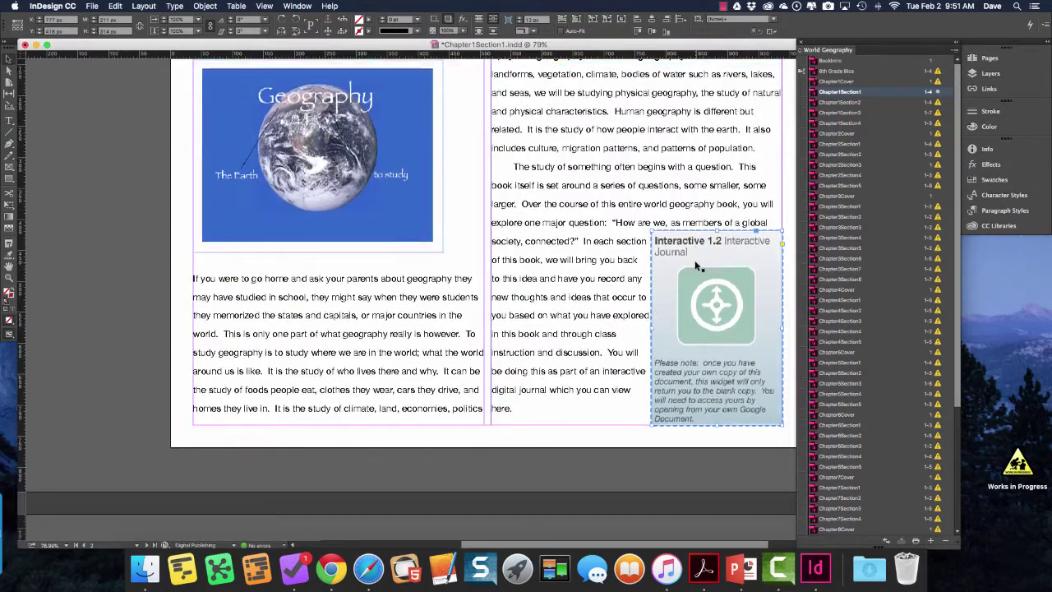
{"action": "scroll", "coordinate": [697, 266], "scroll_direction": "down", "scroll_amount": 15}
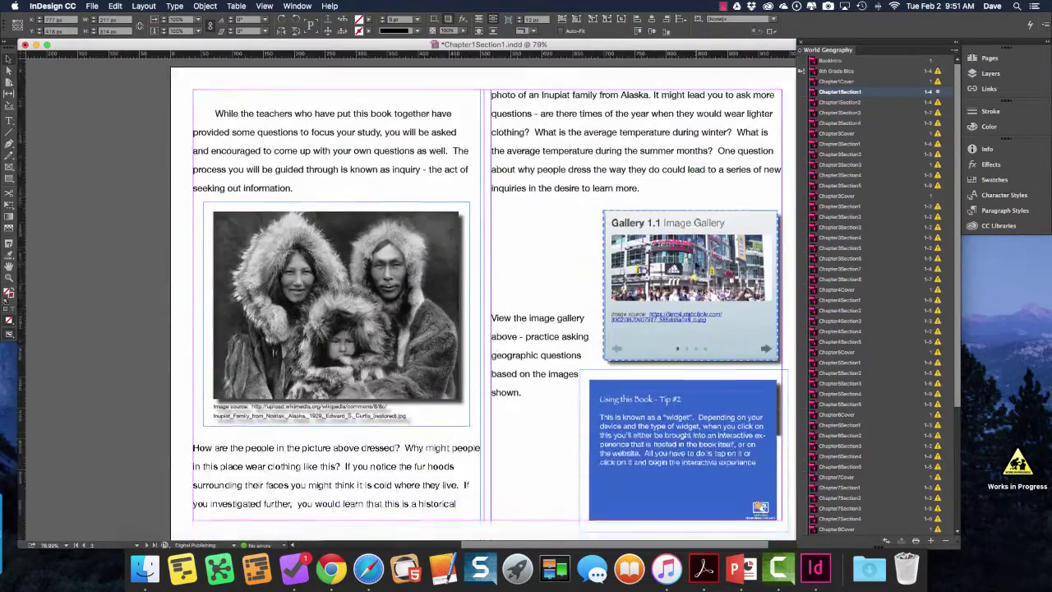
{"action": "scroll", "coordinate": [577, 218], "scroll_direction": "down", "scroll_amount": 20}
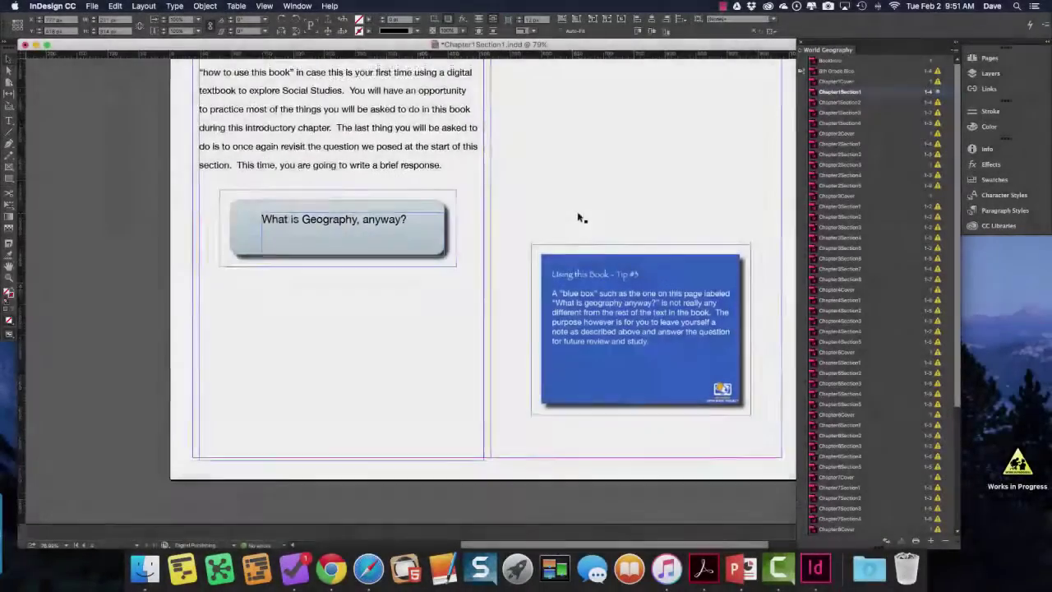
{"action": "scroll", "coordinate": [580, 218], "scroll_direction": "up", "scroll_amount": 3}
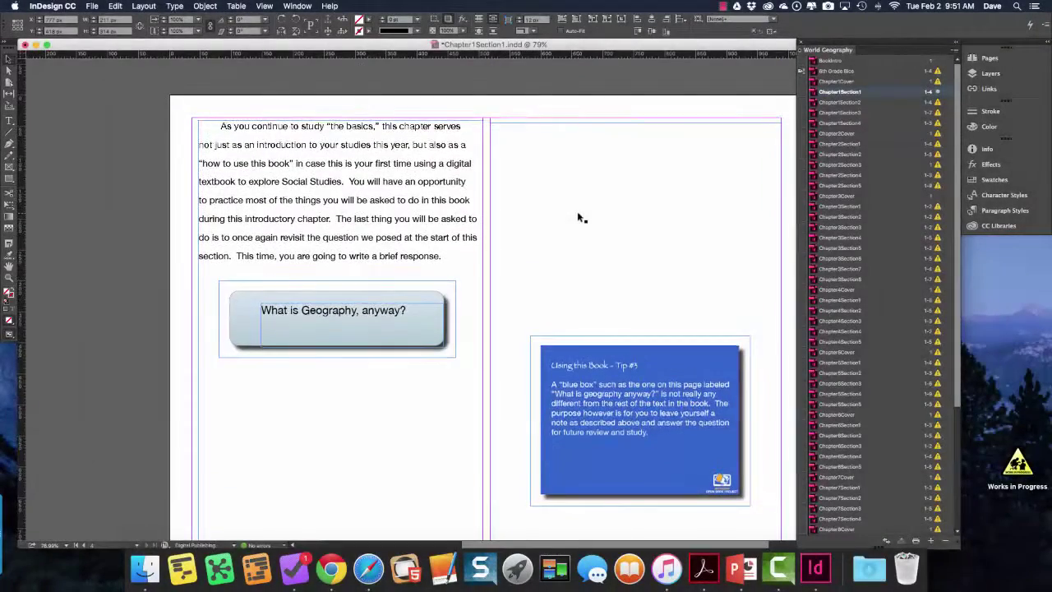
{"action": "left_click", "coordinate": [95, 5]}
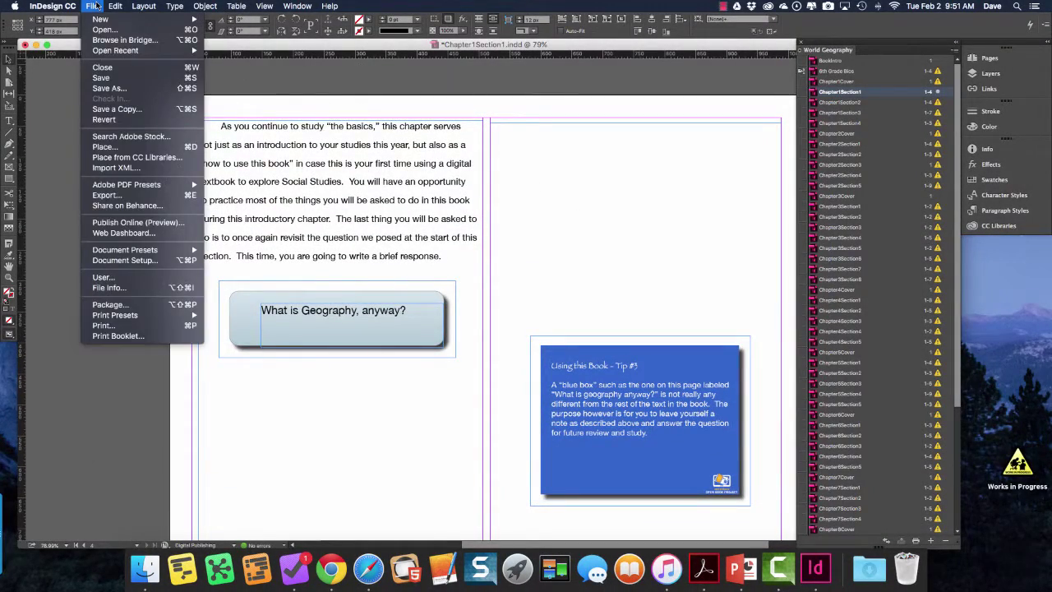
{"action": "left_click", "coordinate": [135, 82]}
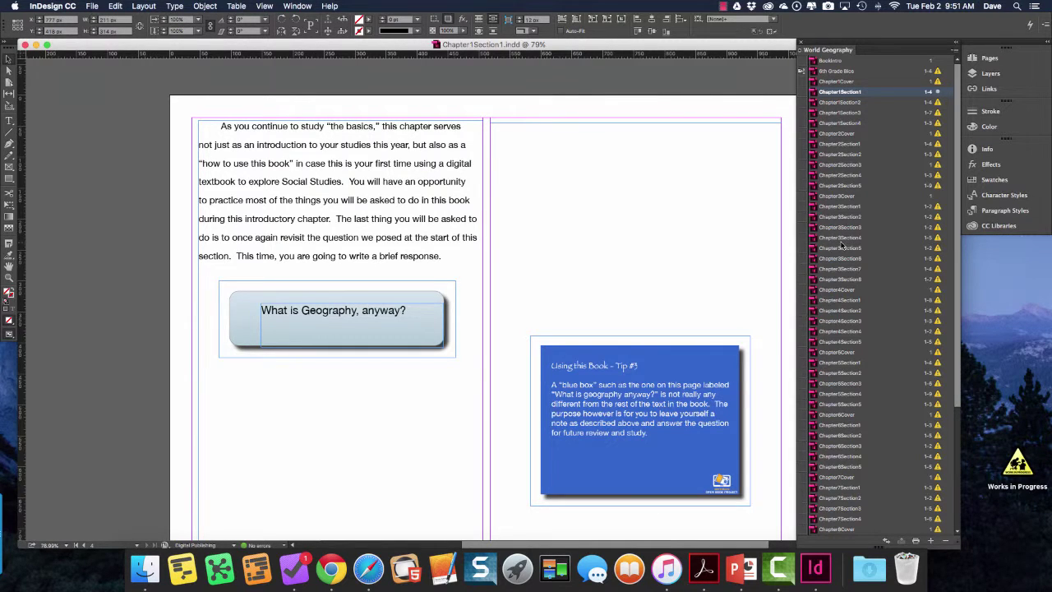
{"action": "key", "text": "super+w"}
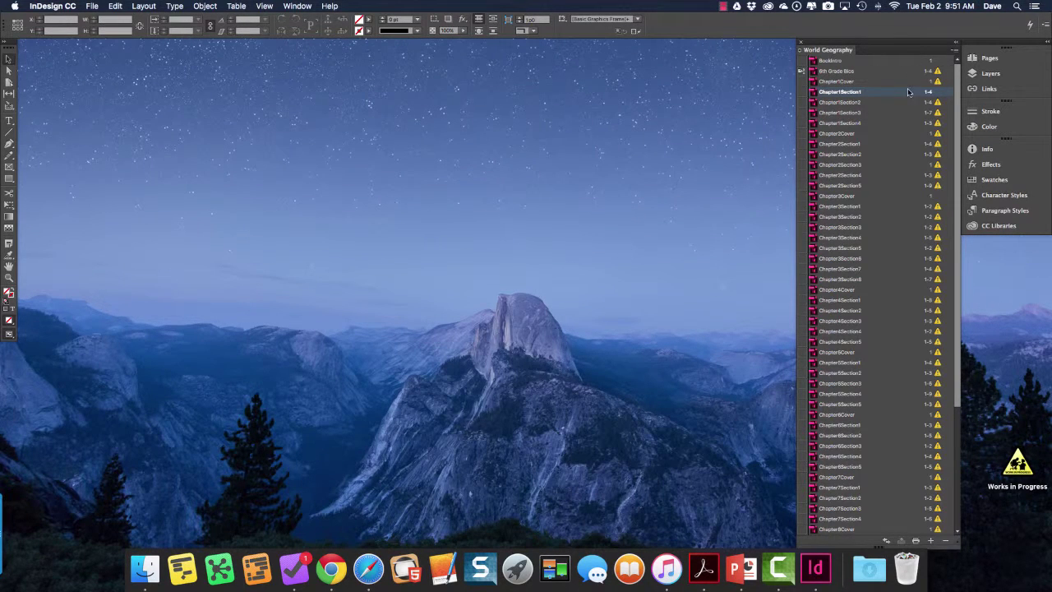
- Save the book as World Geography in the 6thGrade folder, replacing the existing book file
{"action": "left_click", "coordinate": [854, 61]}
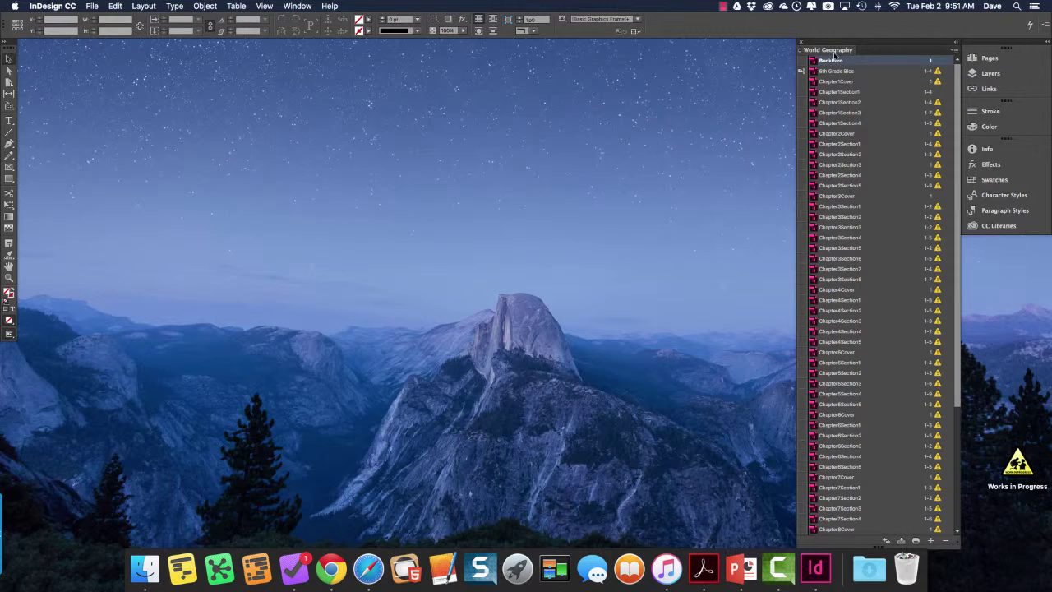
{"action": "left_click", "coordinate": [956, 52]}
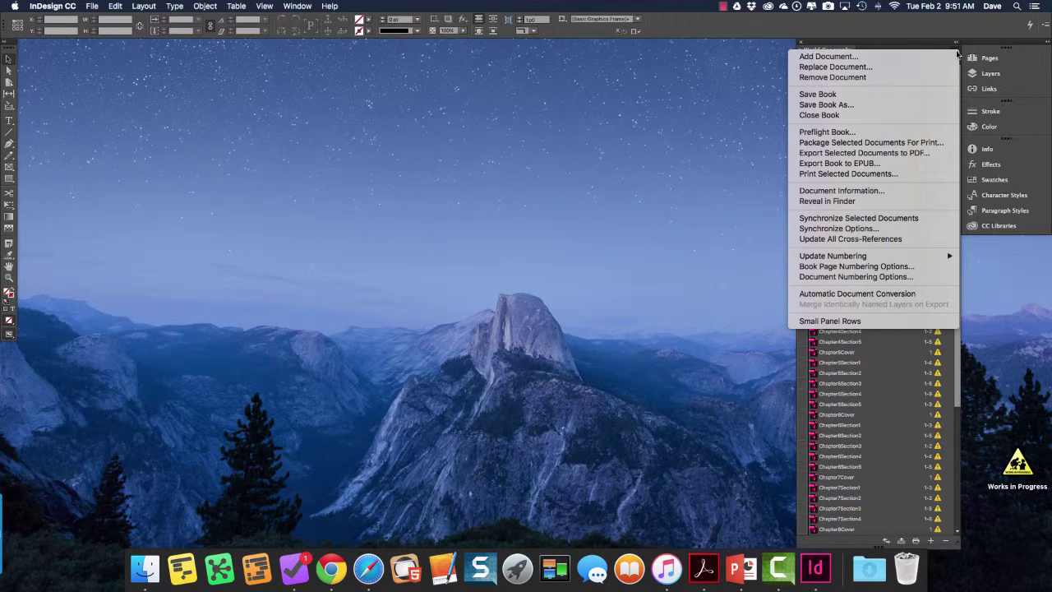
{"action": "left_click", "coordinate": [926, 94]}
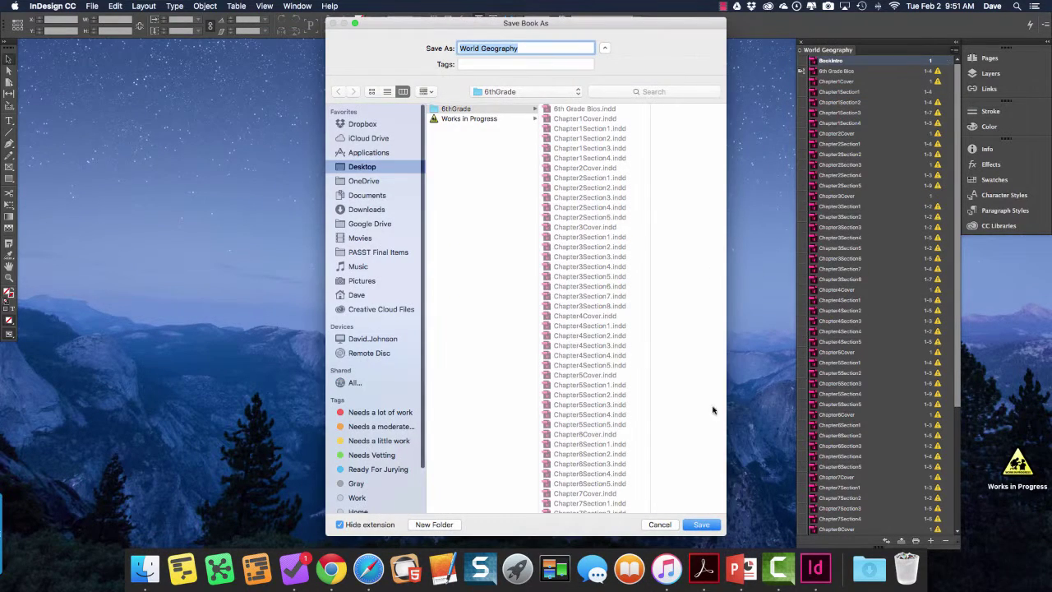
{"action": "left_click", "coordinate": [697, 523]}
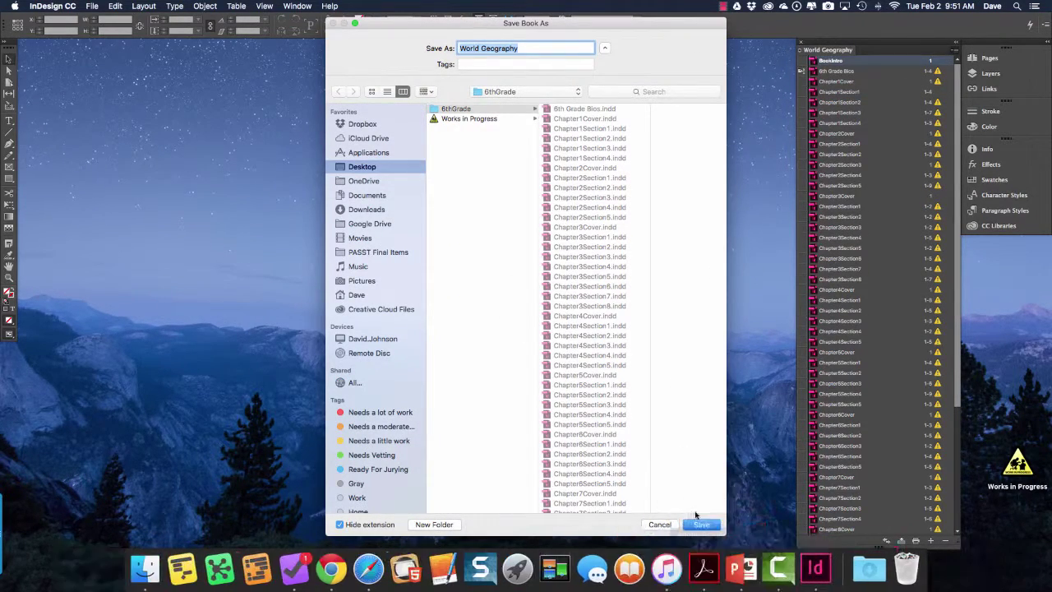
{"action": "left_click", "coordinate": [611, 101]}
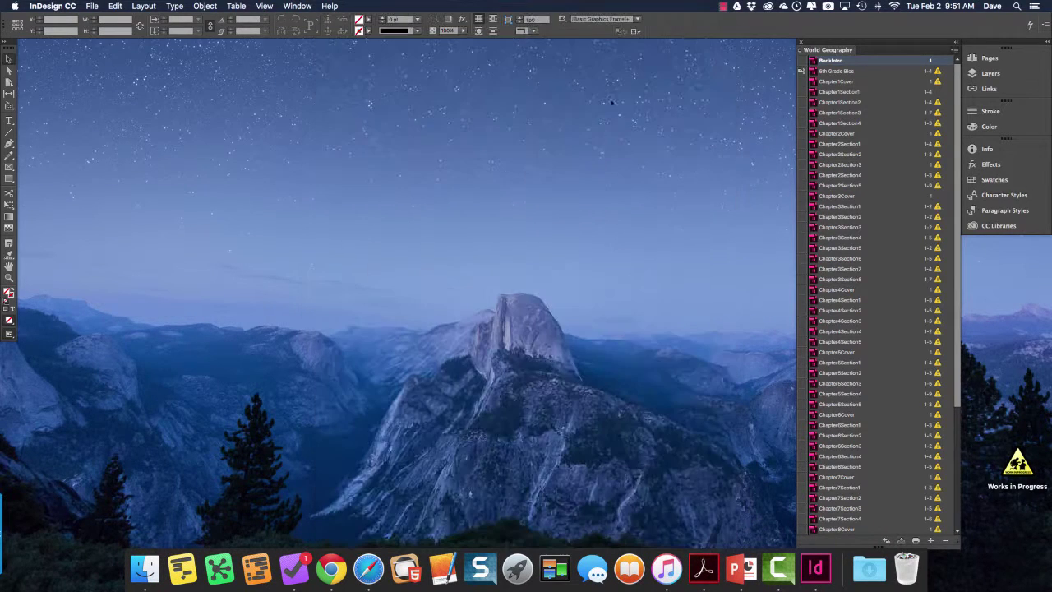
- Bring up the commands available for the World Geography book
{"action": "left_click", "coordinate": [955, 51]}
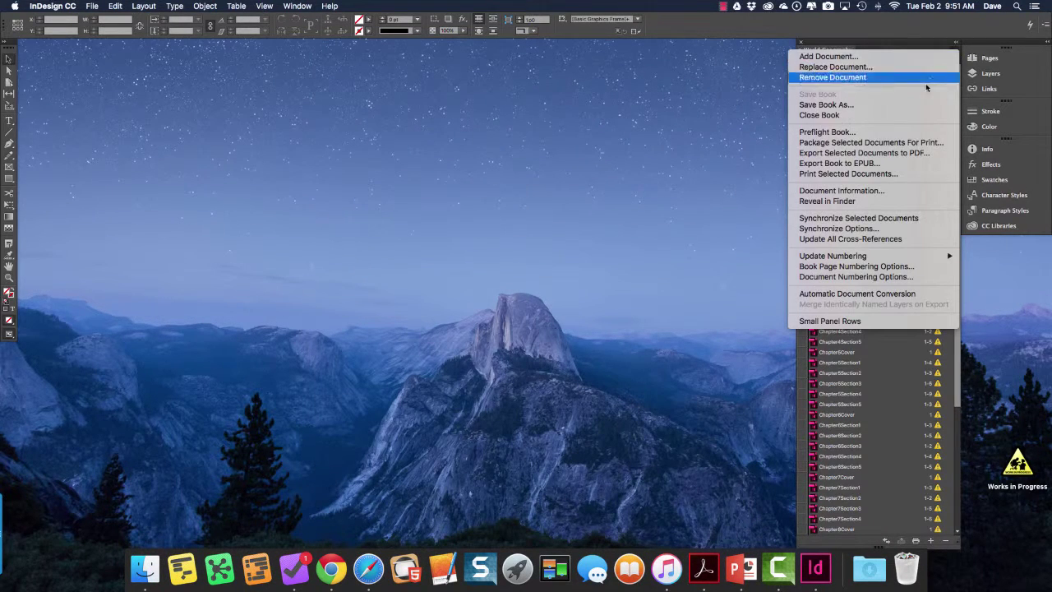